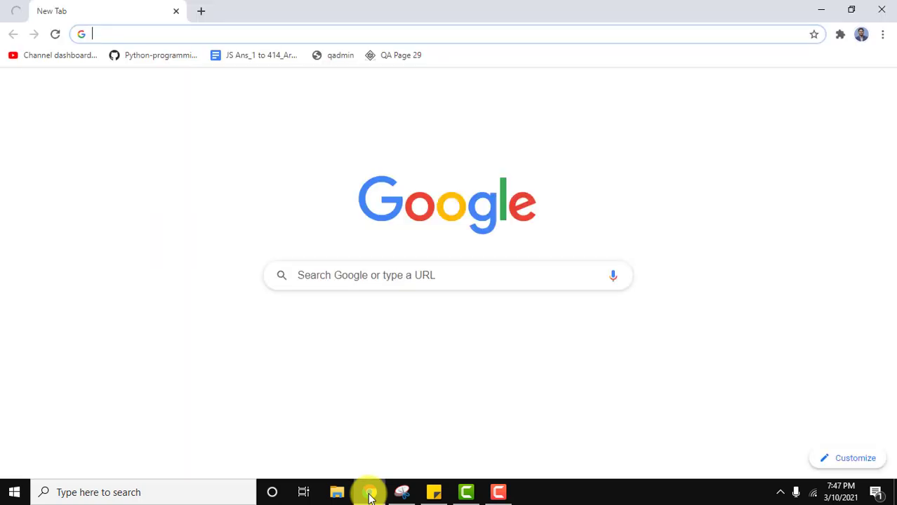
# - Search Google for "php" and open the official PHP website, php.net, from the results
pyautogui.click(426, 282)
pyautogui.write('php')
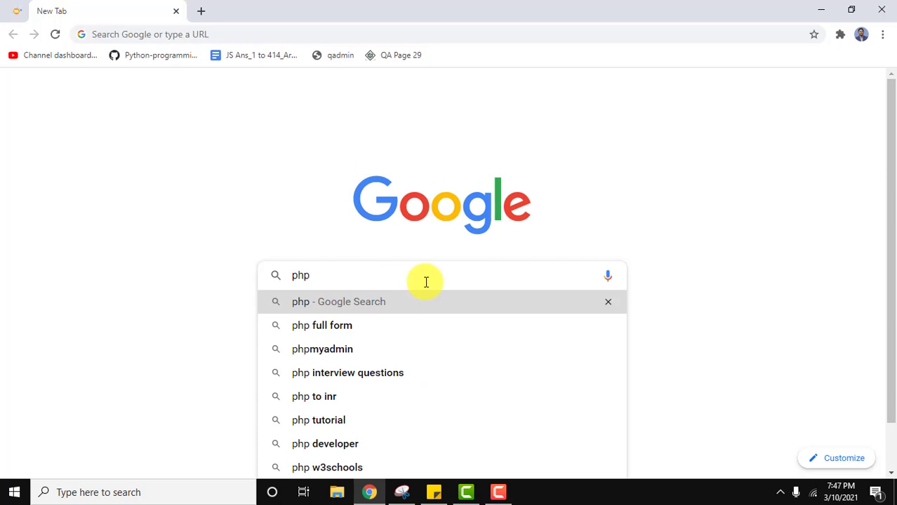
pyautogui.press('Return')
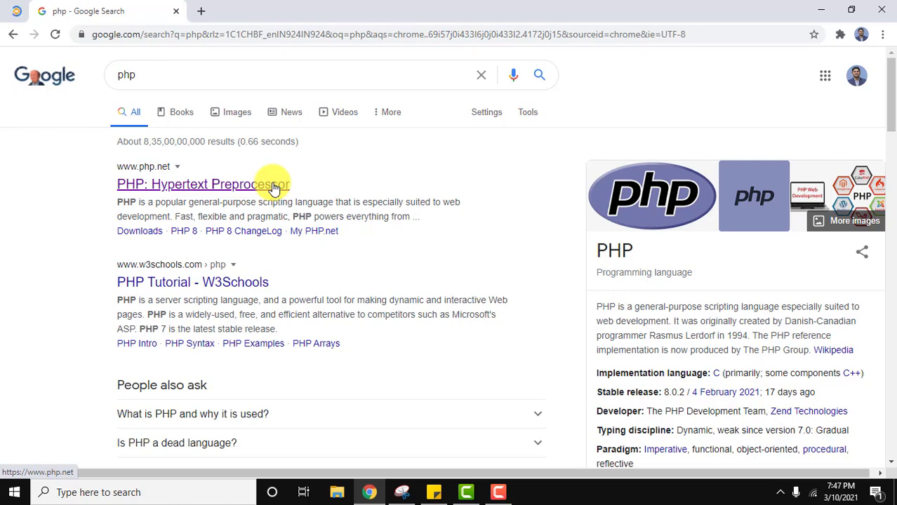
pyautogui.click(273, 185)
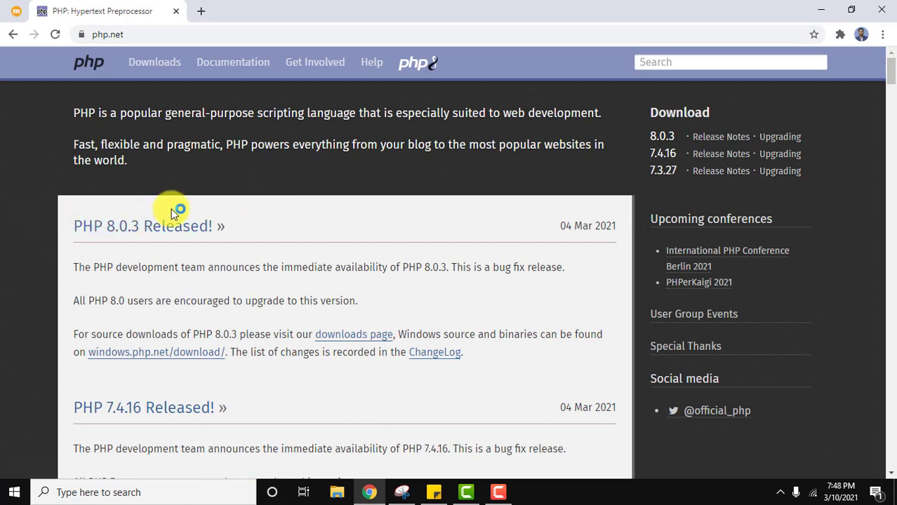
# - Download the VS16 x64 Thread Safe zip of PHP 8.0.3 from the site's Windows downloads
pyautogui.click(169, 72)
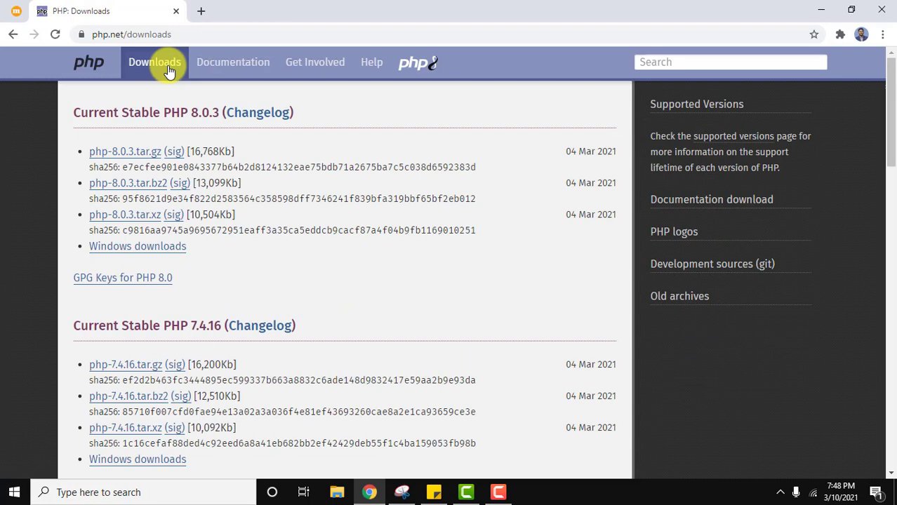
pyautogui.click(181, 254)
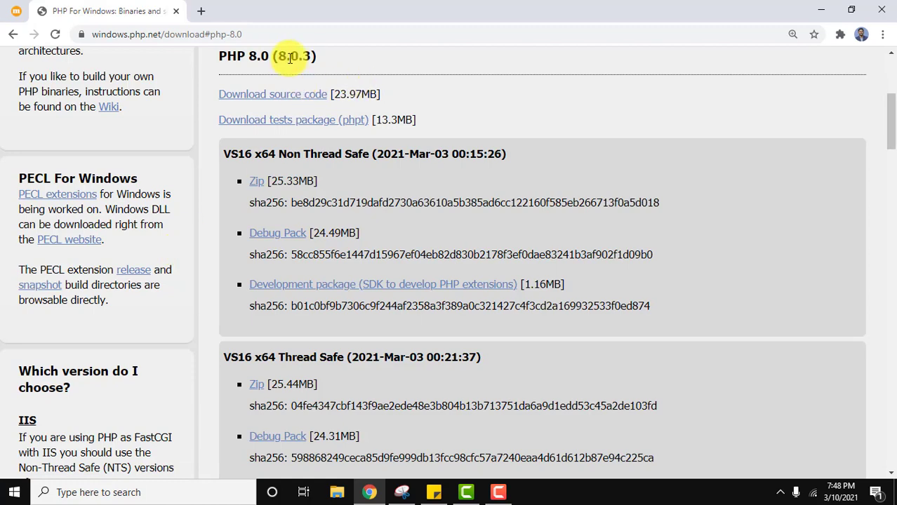
pyautogui.tripleClick(294, 55)
pyautogui.click(336, 84)
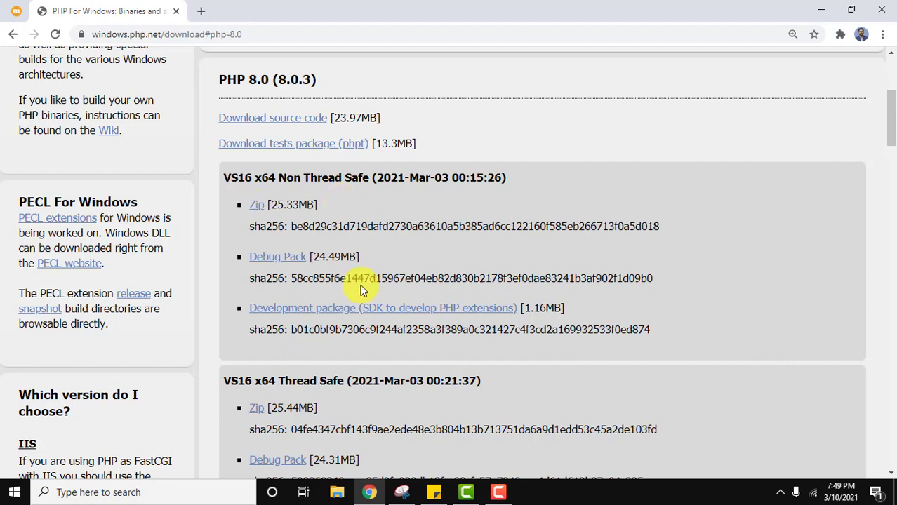
pyautogui.moveTo(892, 109); pyautogui.dragTo(891, 138)
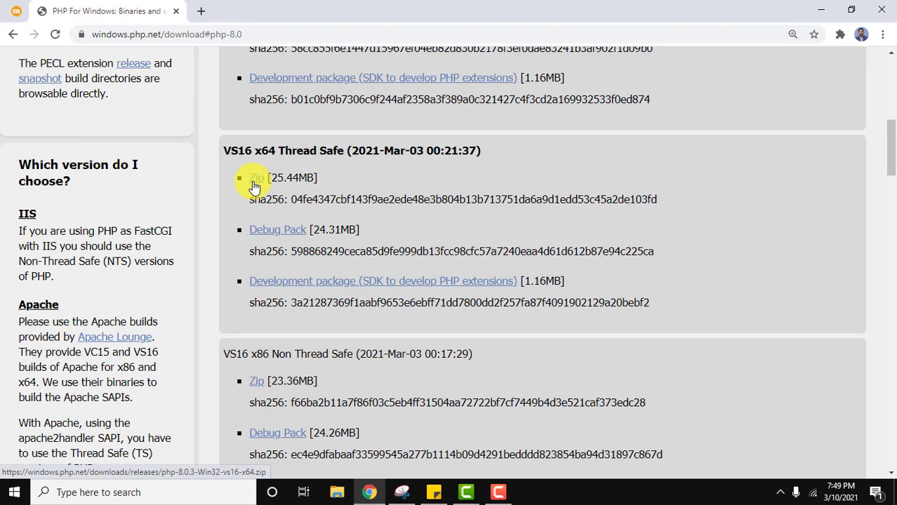
pyautogui.click(257, 180)
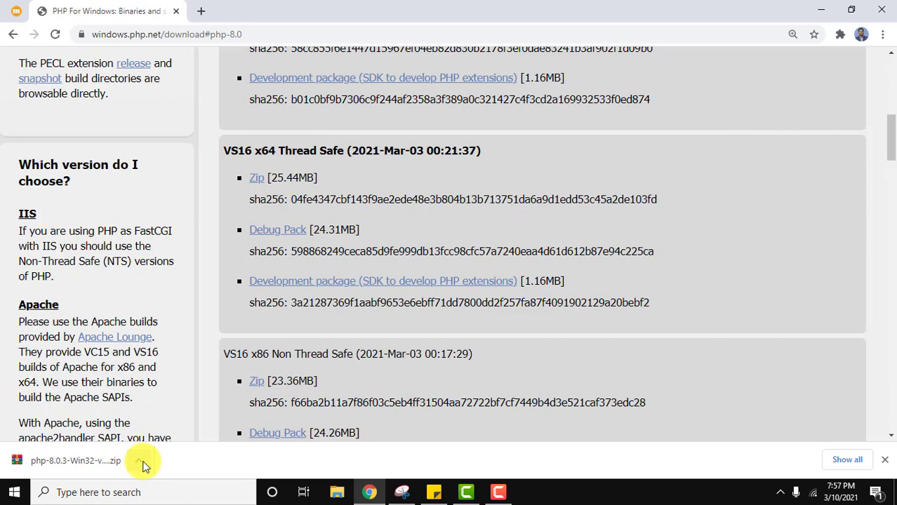
# - Show the downloaded PHP zip in its folder and extract it with WinRAR to a folder named php-8.0.3-Win32-vs16-x64
pyautogui.rightClick(121, 462)
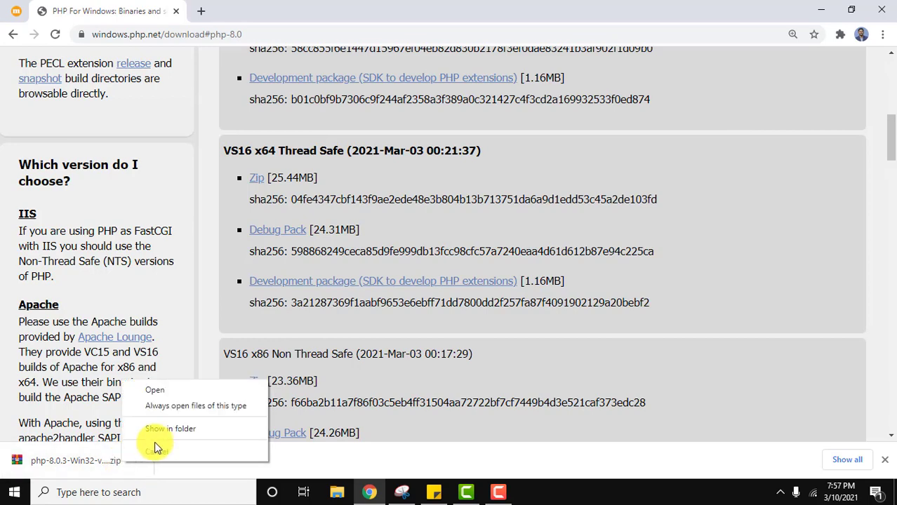
pyautogui.click(174, 431)
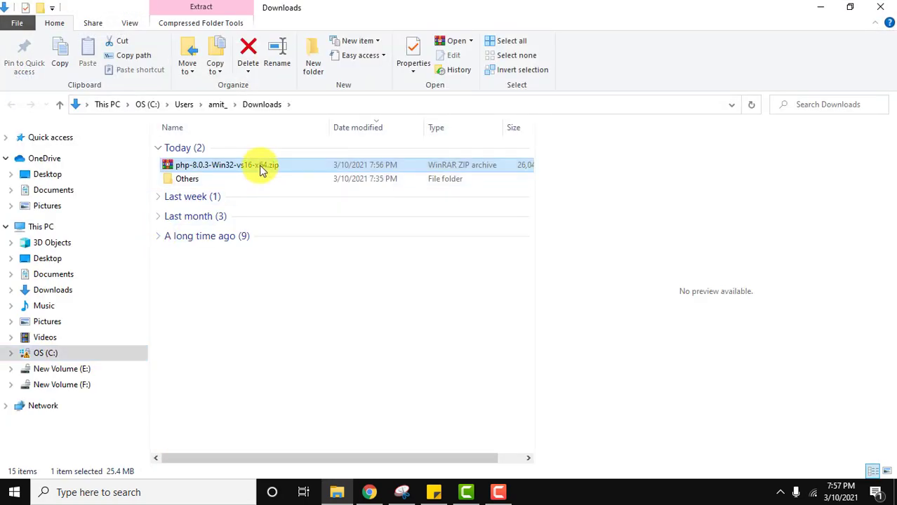
pyautogui.rightClick(260, 169)
pyautogui.moveTo(350, 204)
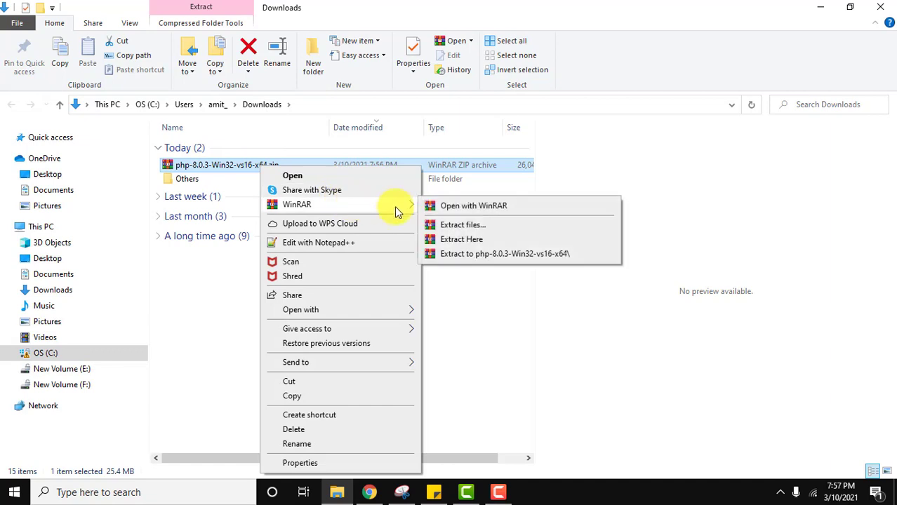
pyautogui.click(468, 257)
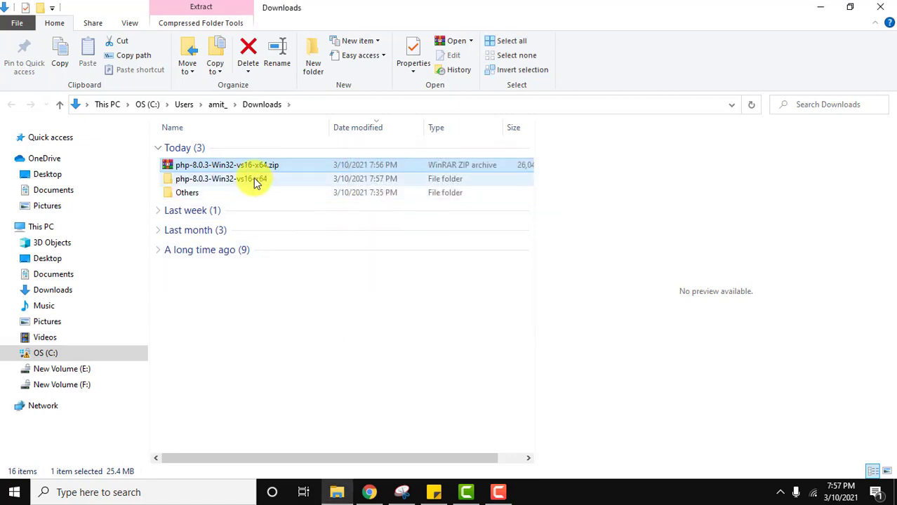
# - Look through the files in the extracted PHP folder and return to the Downloads folder
pyautogui.doubleClick(254, 178)
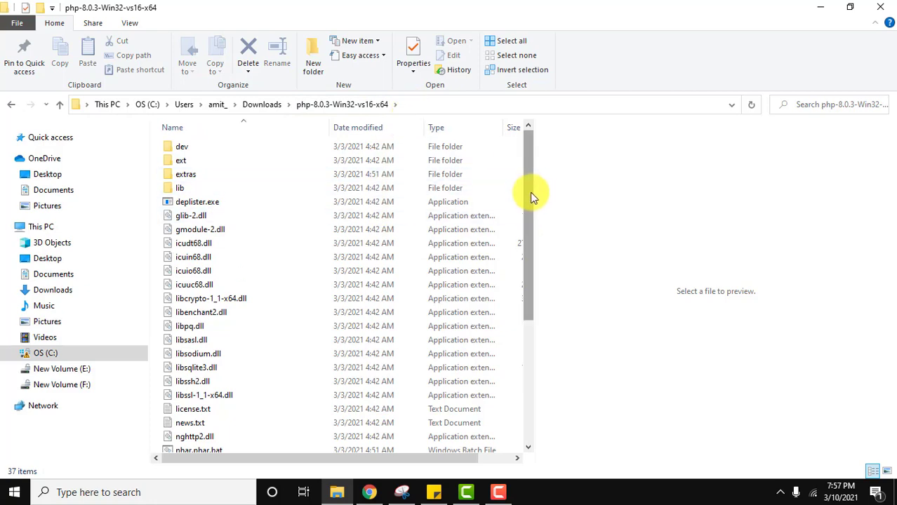
pyautogui.moveTo(530, 192); pyautogui.dragTo(545, 351)
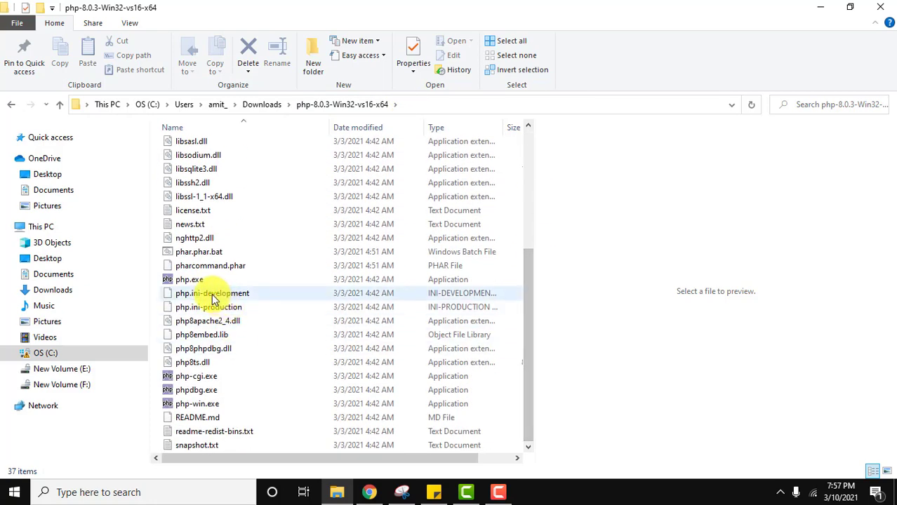
pyautogui.click(260, 107)
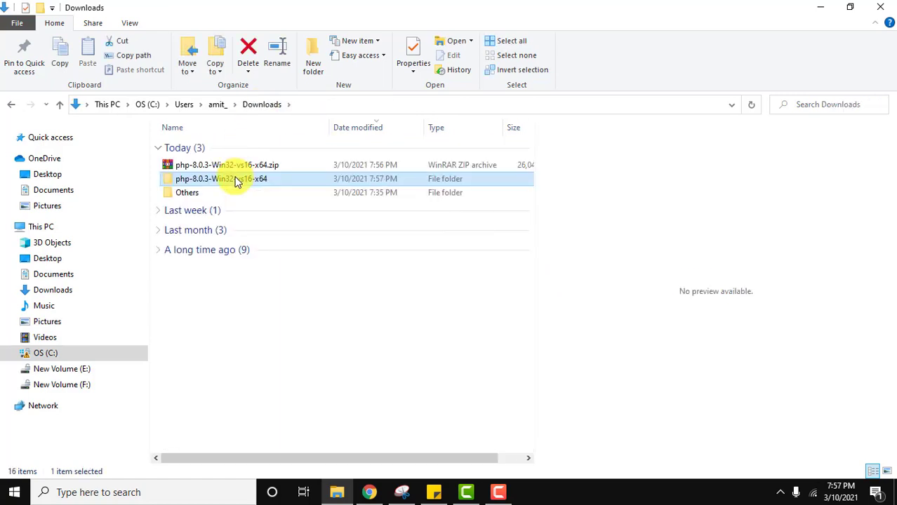
# - Copy the extracted php-8.0.3-Win32-vs16-x64 folder into C:\Program Files, granting administrator permission
pyautogui.rightClick(238, 181)
pyautogui.click(272, 398)
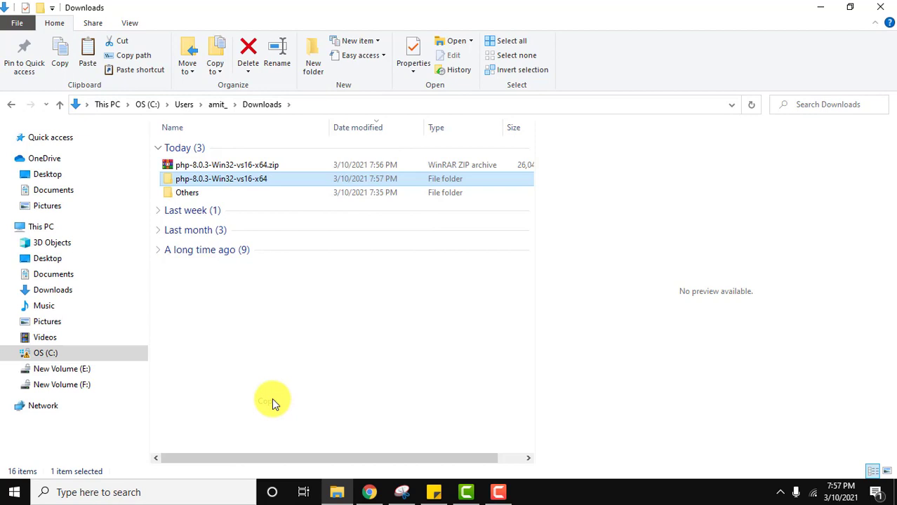
pyautogui.click(40, 226)
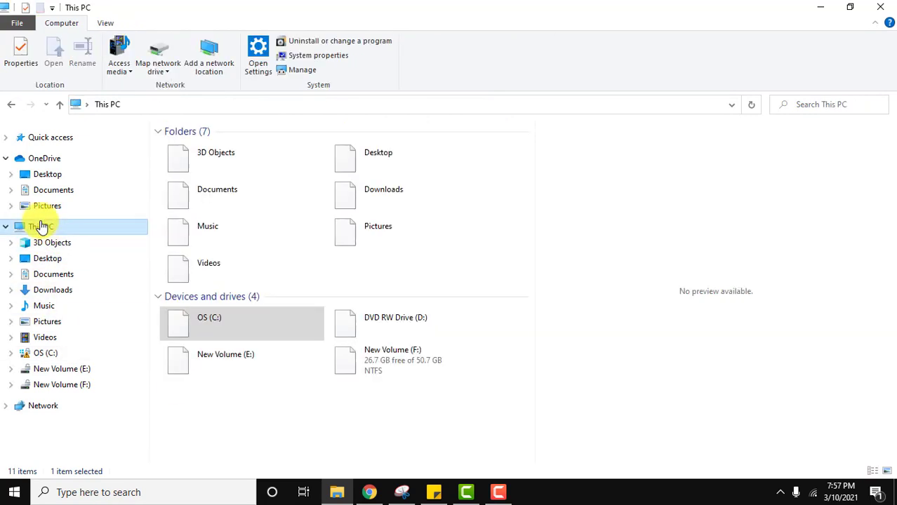
pyautogui.doubleClick(223, 324)
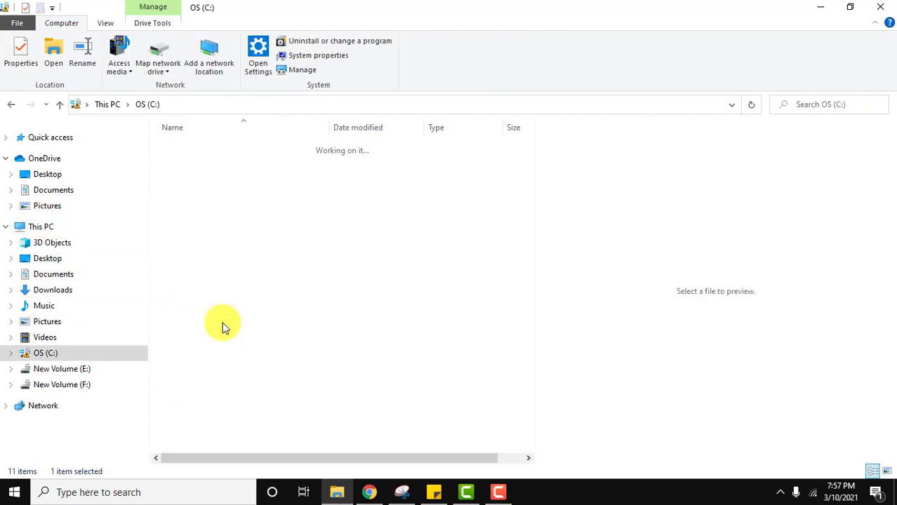
pyautogui.click(231, 313)
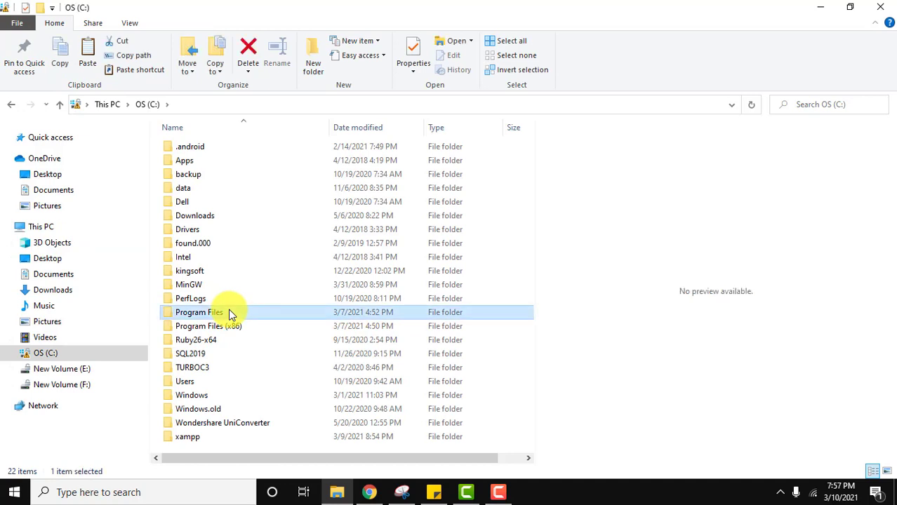
pyautogui.doubleClick(230, 313)
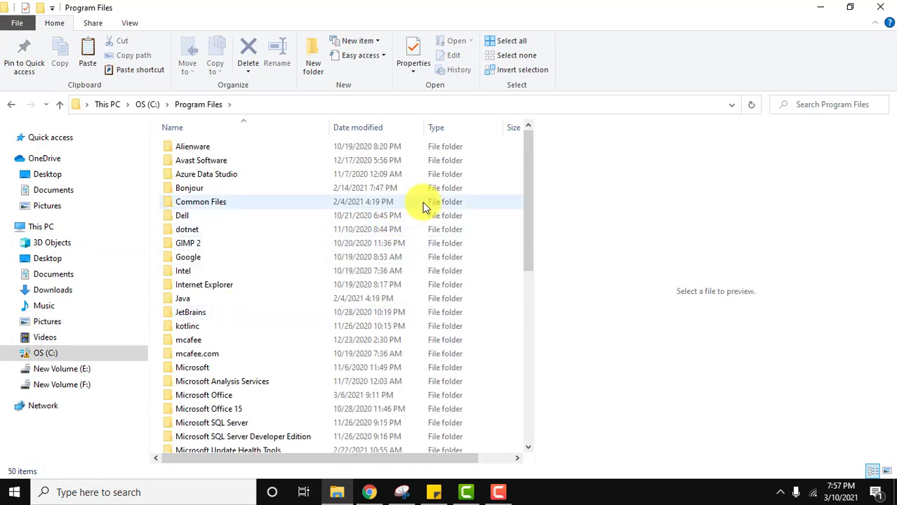
pyautogui.rightClick(479, 189)
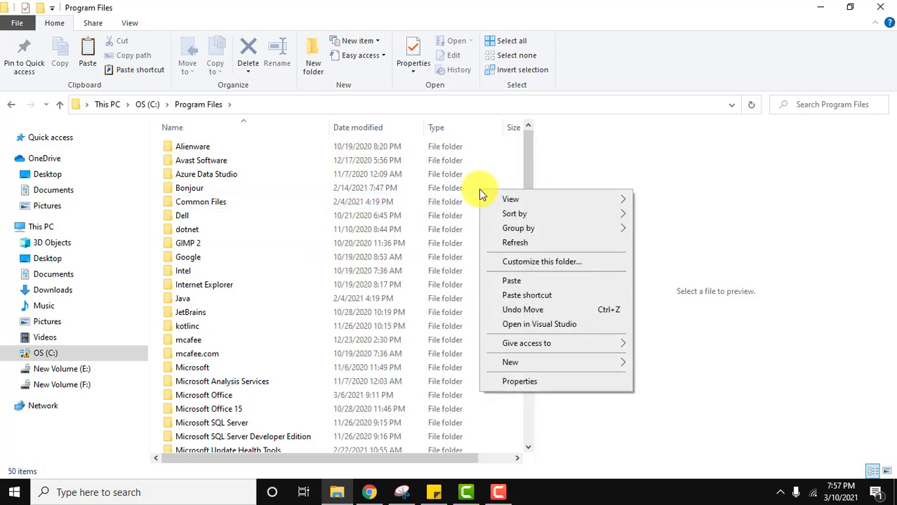
pyautogui.click(522, 280)
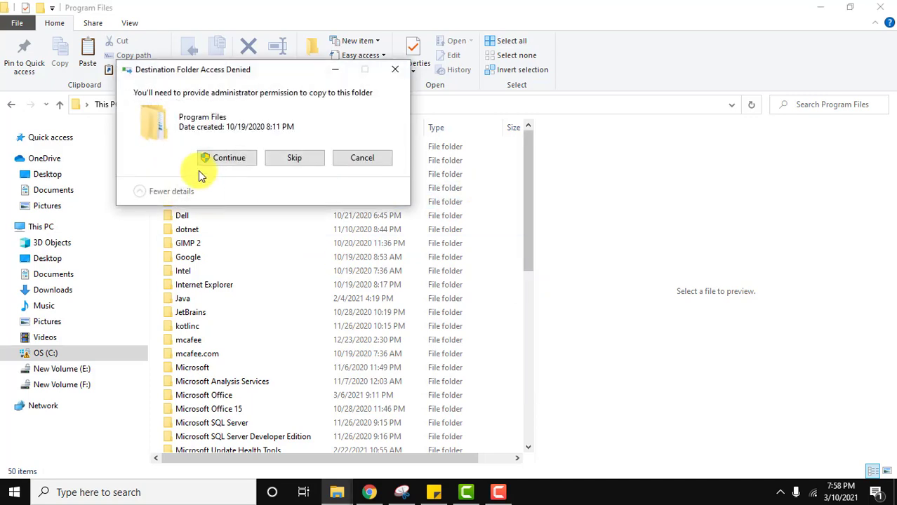
pyautogui.click(212, 163)
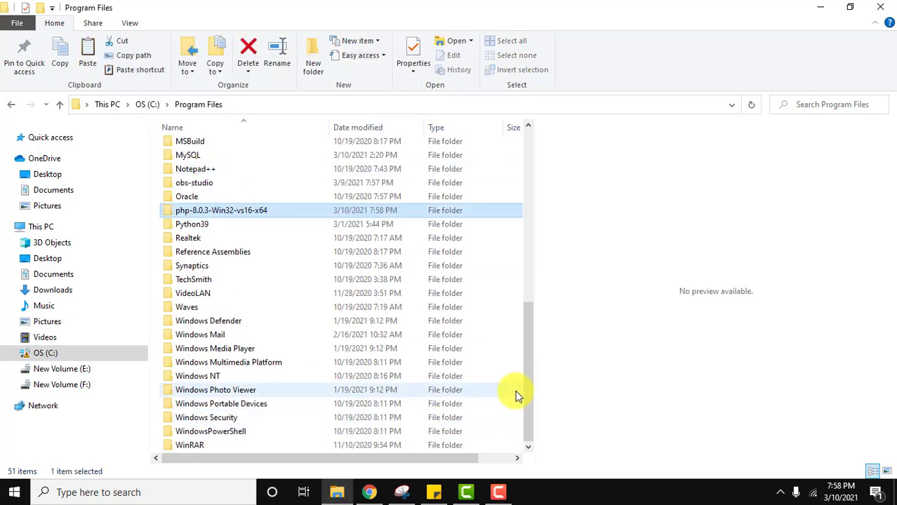
# - Rename the copied PHP folder in Program Files to "php 8.0.3"
pyautogui.rightClick(254, 212)
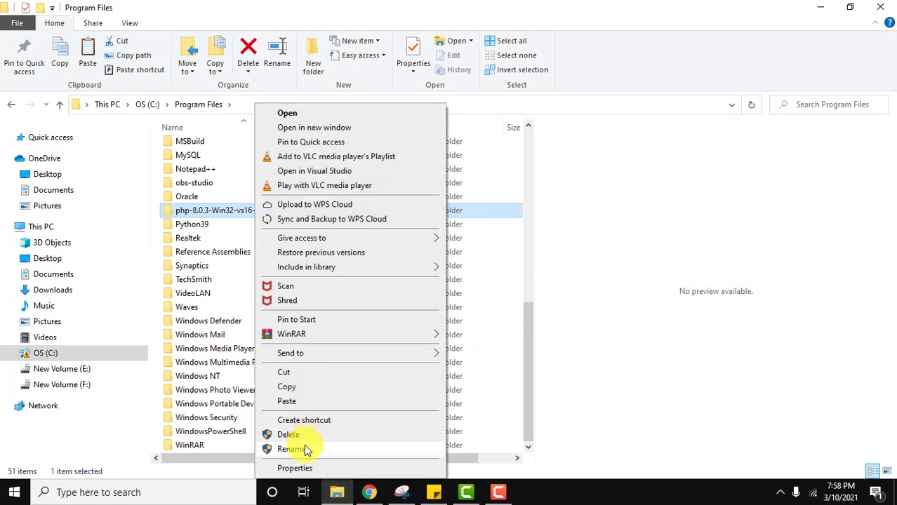
pyautogui.click(304, 449)
pyautogui.click(279, 211)
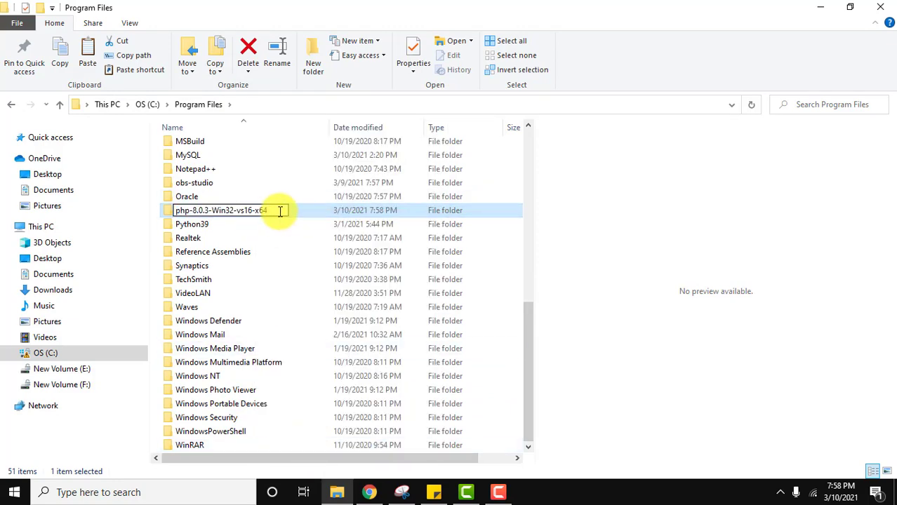
pyautogui.press('BackSpace')
pyautogui.press('BackSpace')
pyautogui.press('BackSpace')
pyautogui.press('BackSpace')
pyautogui.press('BackSpace')
pyautogui.press('BackSpace')
pyautogui.press('BackSpace')
pyautogui.press('BackSpace')
pyautogui.press('BackSpace')
pyautogui.press('BackSpace')
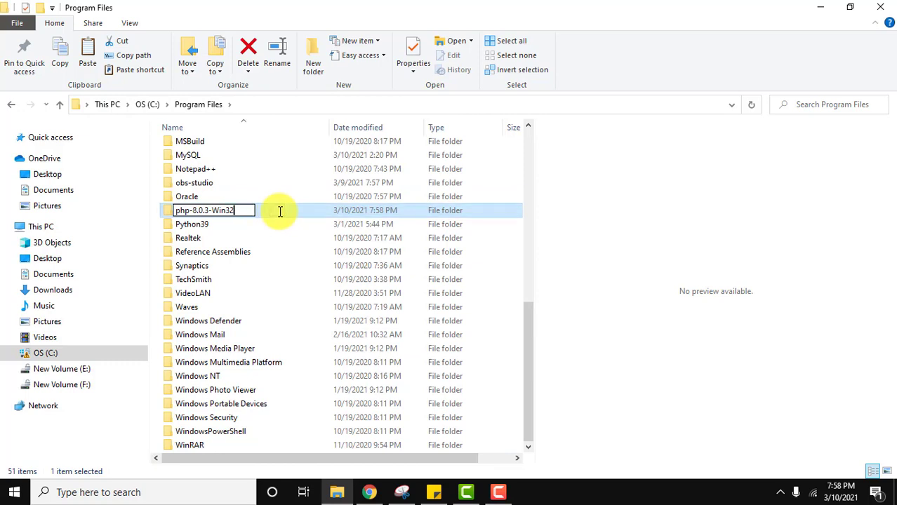
pyautogui.press('BackSpace')
pyautogui.press('BackSpace')
pyautogui.press('BackSpace')
pyautogui.press('BackSpace')
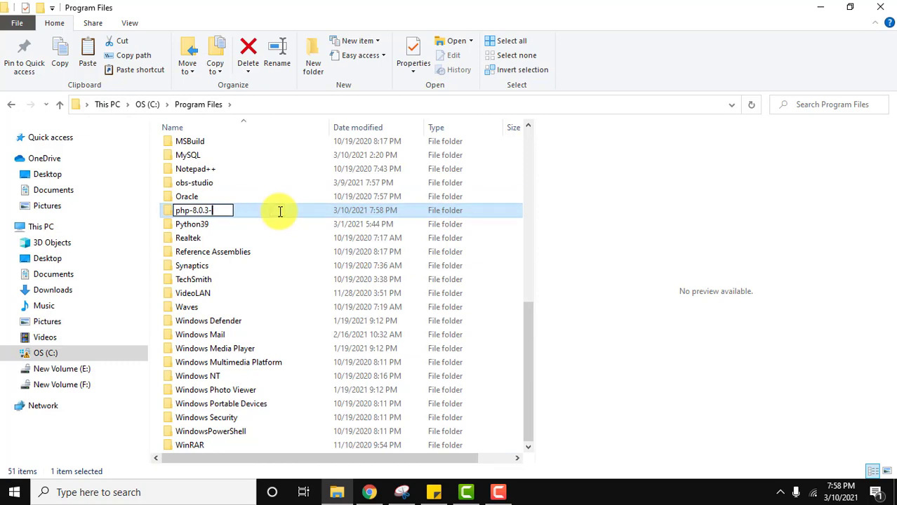
pyautogui.press('BackSpace')
pyautogui.press('Left')
pyautogui.press('Left')
pyautogui.press('Left')
pyautogui.press('BackSpace')
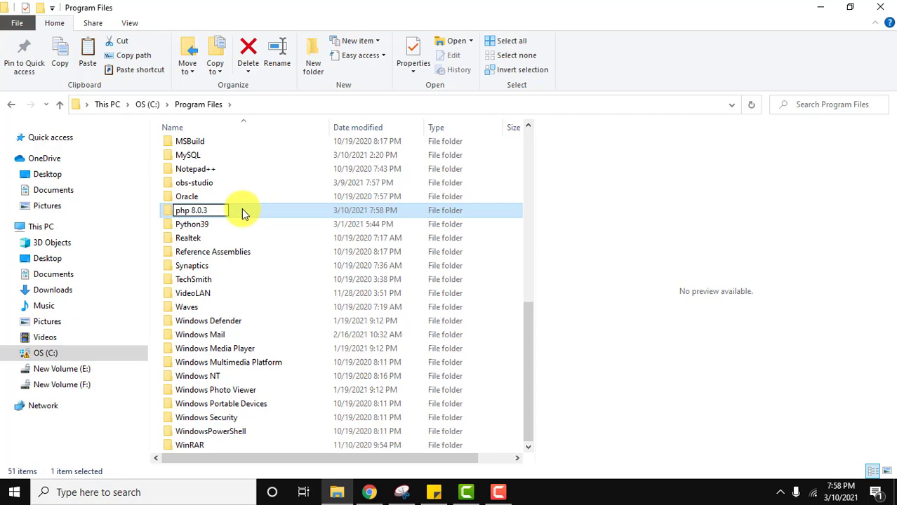
pyautogui.press('Return')
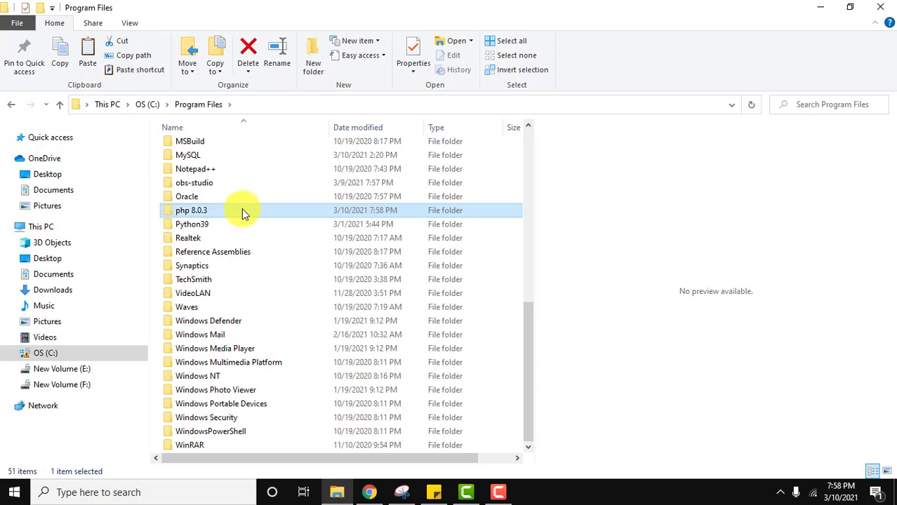
# - Open the php 8.0.3 folder and copy its full path, C:\Program Files\php 8.0.3
pyautogui.doubleClick(243, 212)
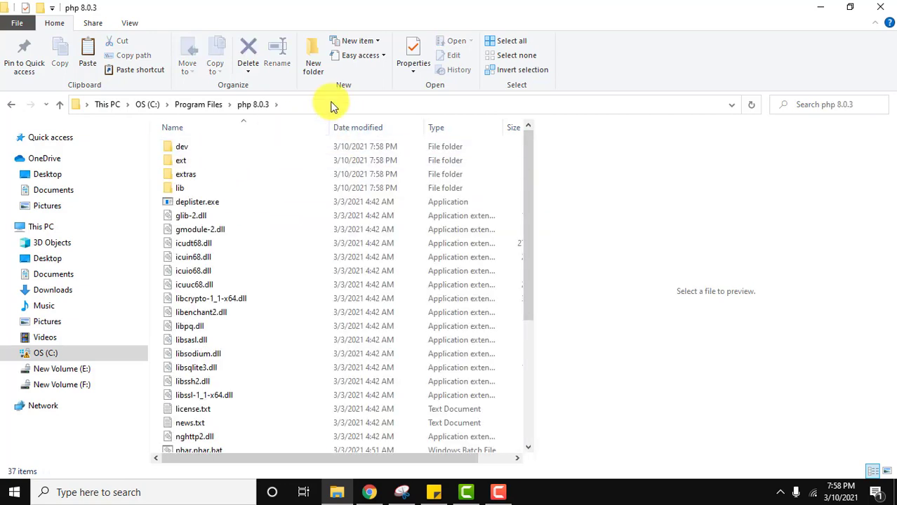
pyautogui.click(332, 105)
pyautogui.rightClick(149, 106)
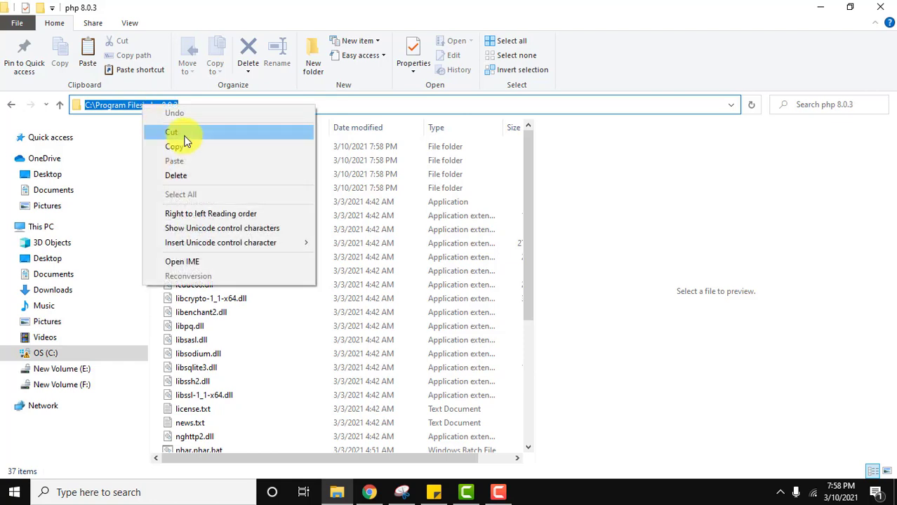
pyautogui.click(186, 145)
pyautogui.click(344, 202)
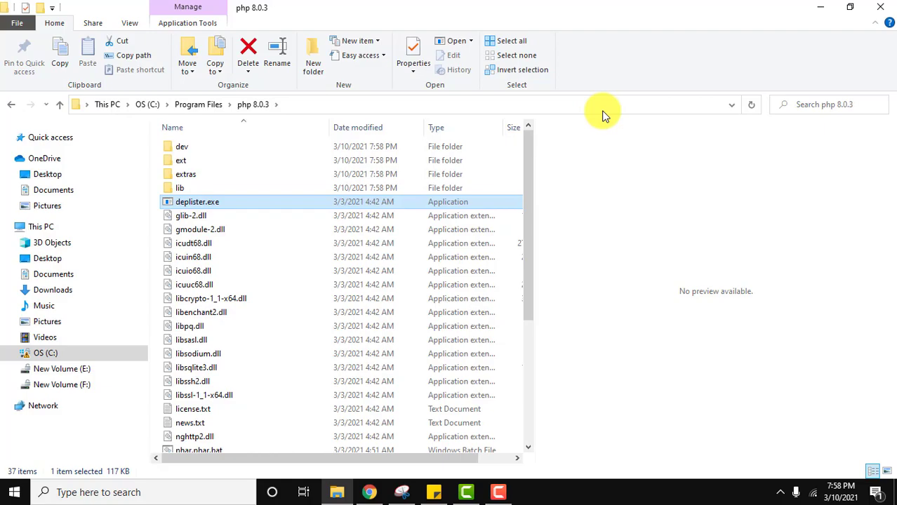
# - Minimize the open File Explorer and browser windows, search Windows for "envir" and open Edit the system environment variables
pyautogui.click(819, 8)
pyautogui.click(817, 12)
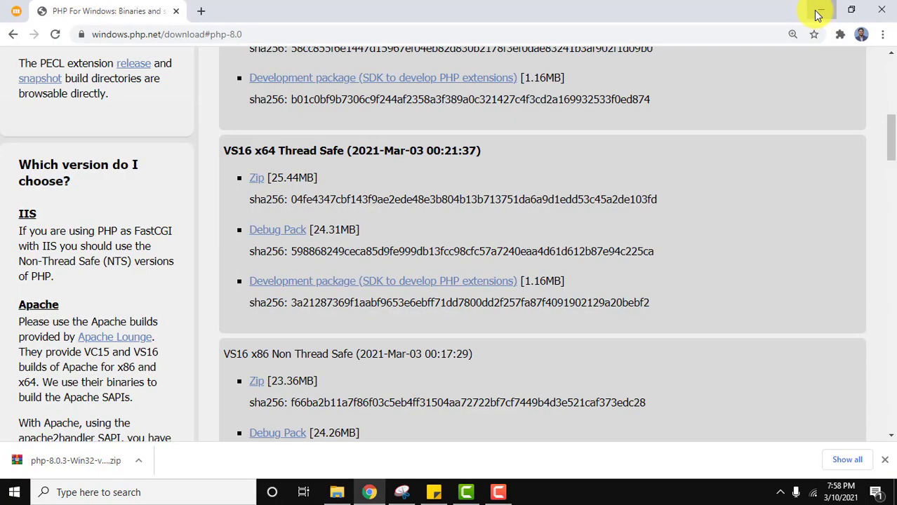
pyautogui.click(12, 495)
pyautogui.write('envor')
pyautogui.press('BackSpace')
pyautogui.press('BackSpace')
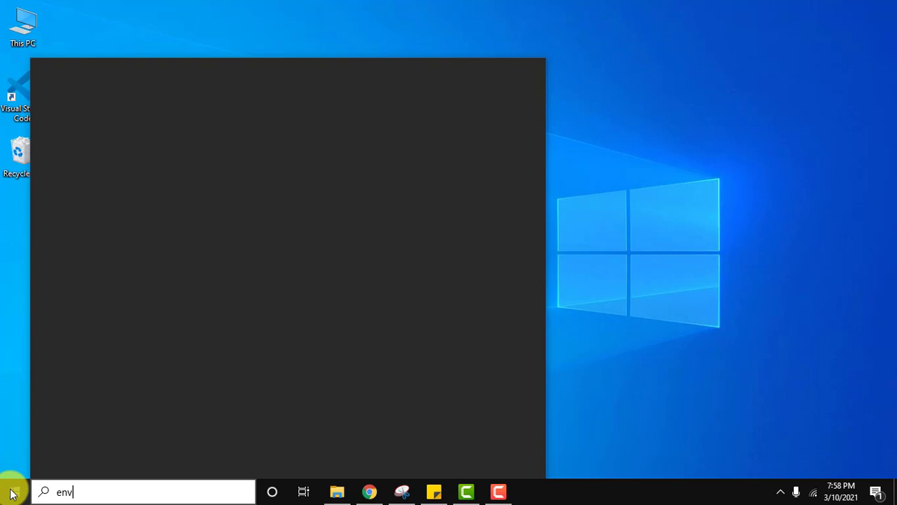
pyautogui.write('ir')
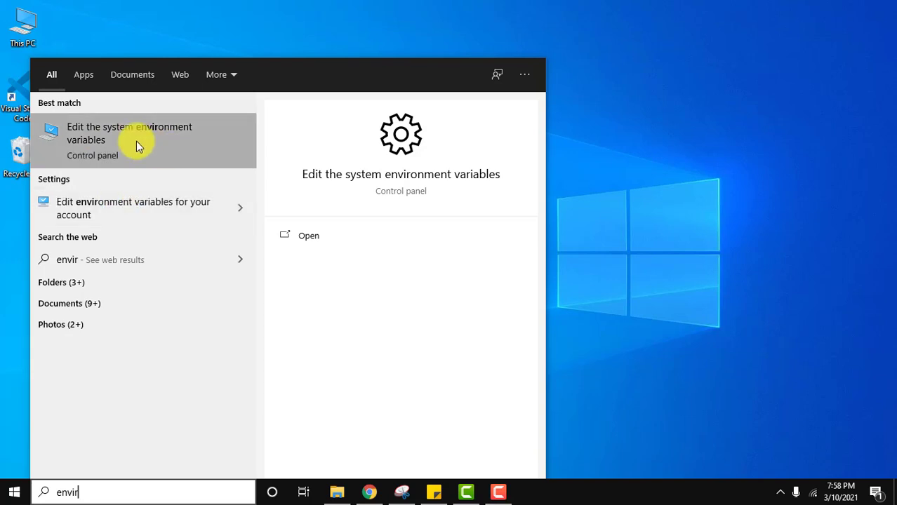
pyautogui.click(316, 241)
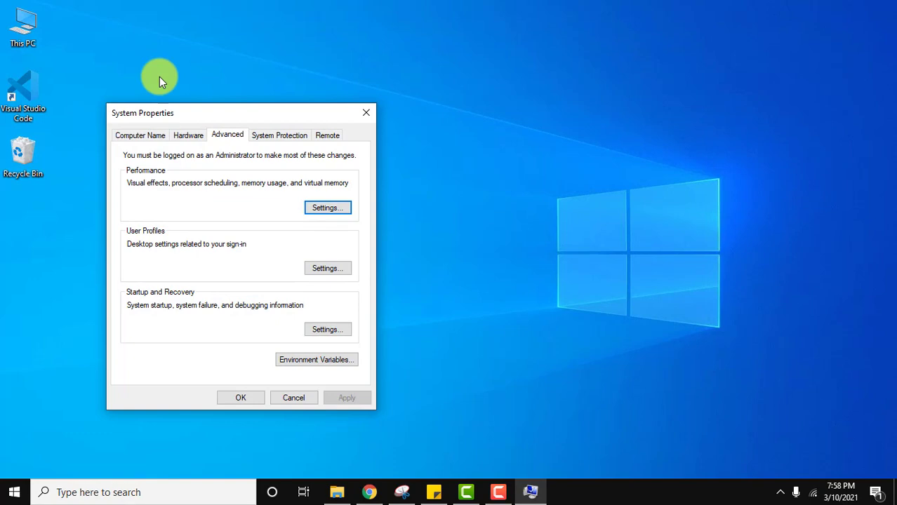
# - Open Environment Variables and add the copied folder path C:\Program Files\php 8.0.3 as a new entry in the system Path variable
pyautogui.moveTo(170, 106); pyautogui.dragTo(173, 65)
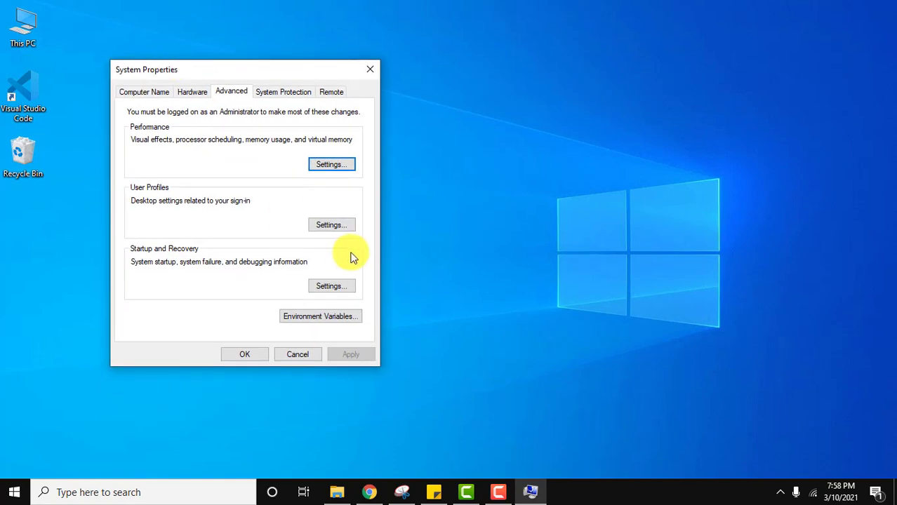
pyautogui.click(337, 311)
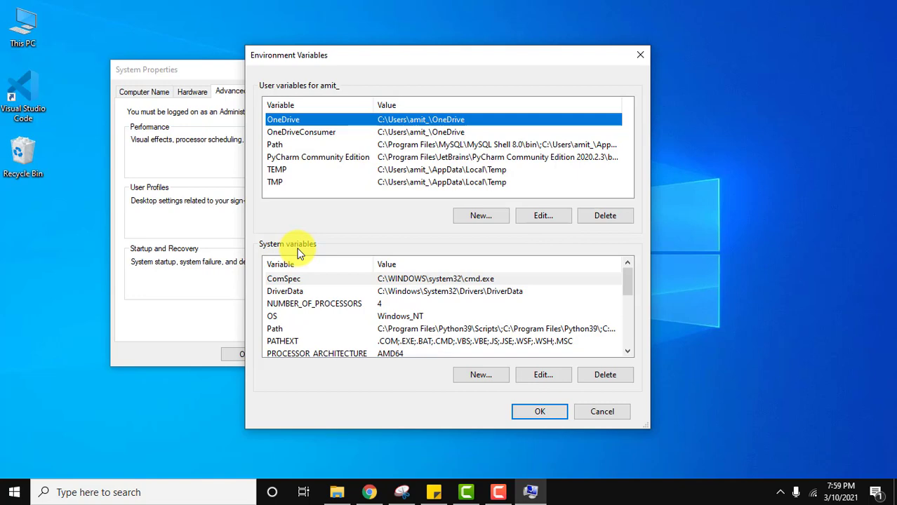
pyautogui.click(441, 328)
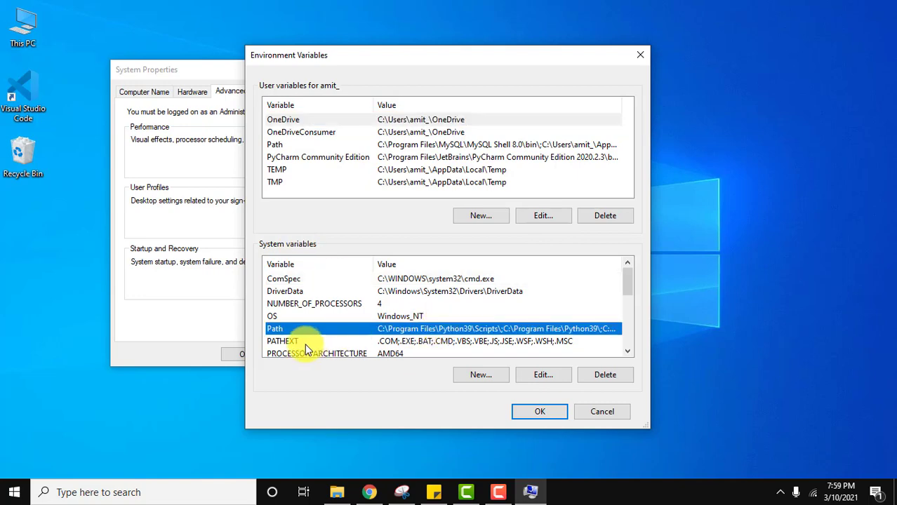
pyautogui.doubleClick(407, 328)
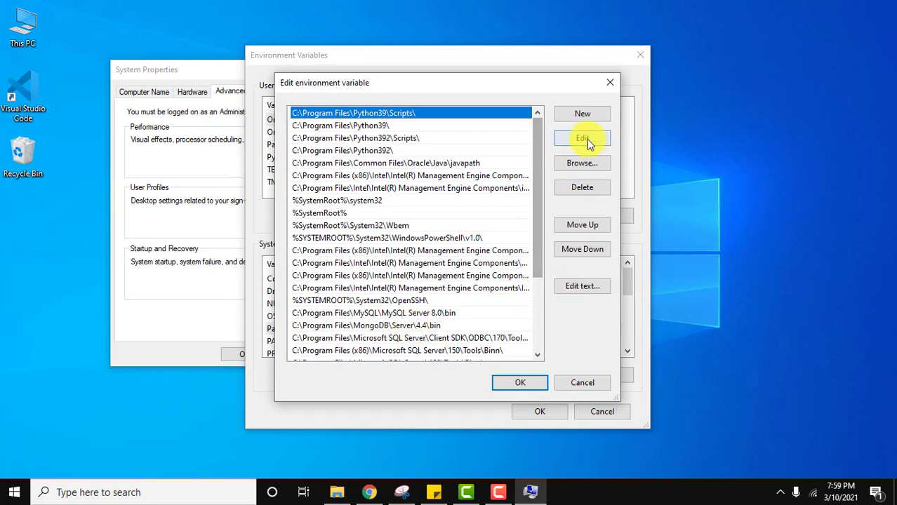
pyautogui.click(585, 115)
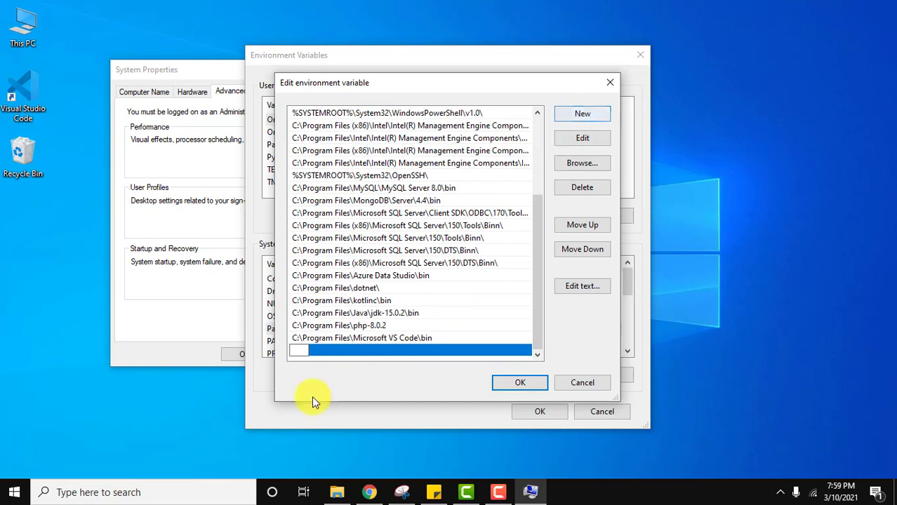
pyautogui.rightClick(300, 350)
pyautogui.click(355, 225)
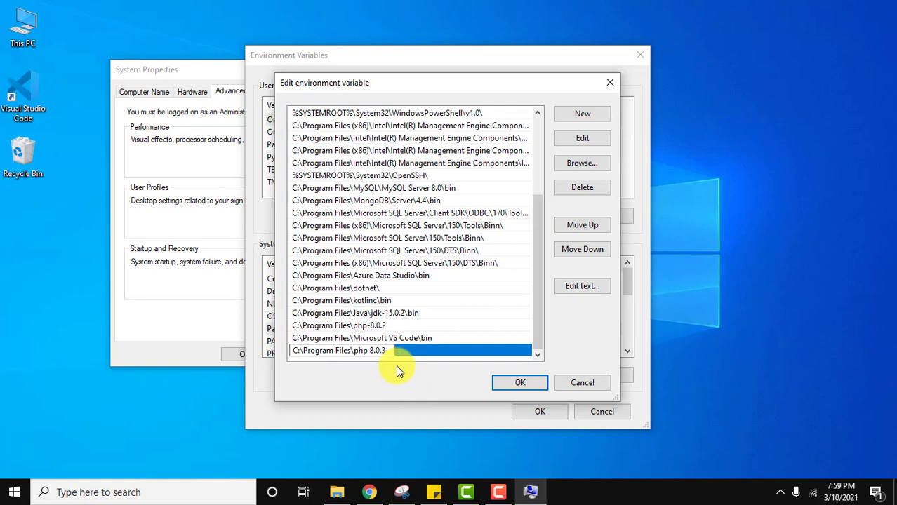
# - Check the new Path entry against the php 8.0.3 folder's address in File Explorer, and return to the variable editor
pyautogui.click(338, 492)
pyautogui.click(416, 105)
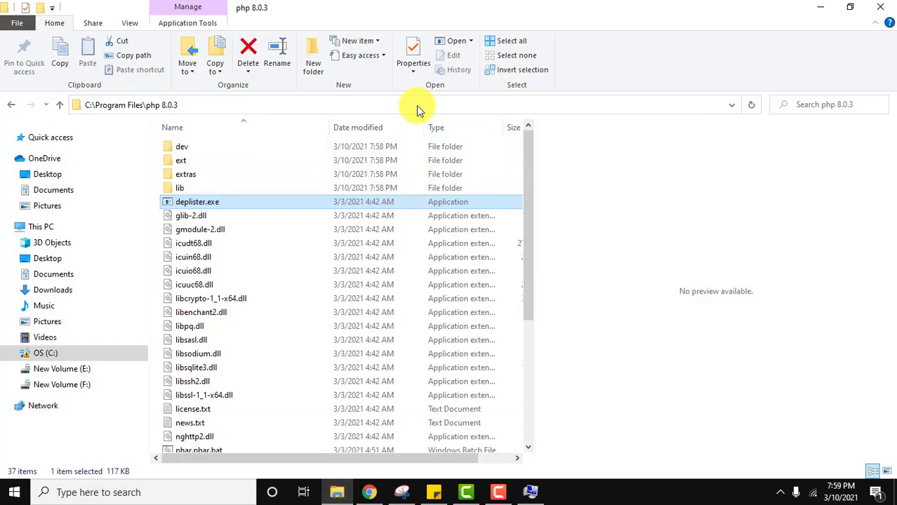
pyautogui.click(821, 7)
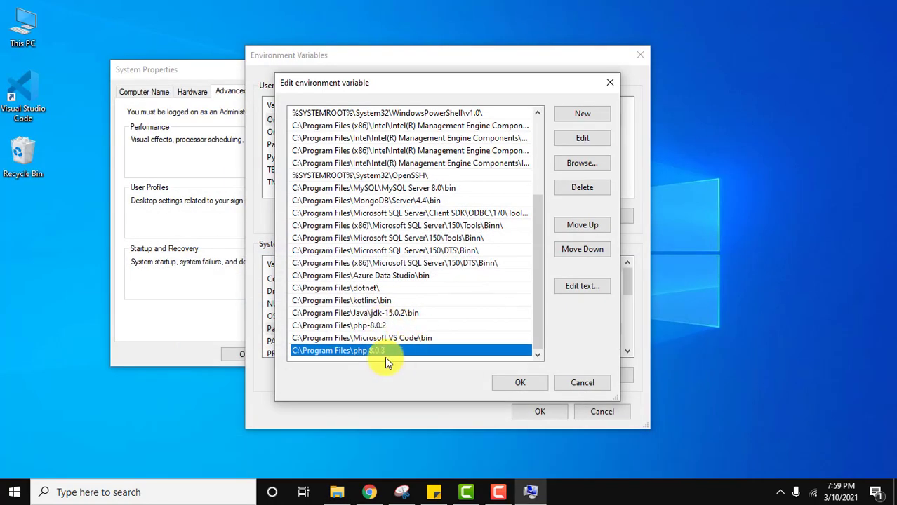
# - Save the edited Path variable and close the Environment Variables and System Properties dialogs with the changes accepted
pyautogui.click(524, 381)
pyautogui.click(540, 414)
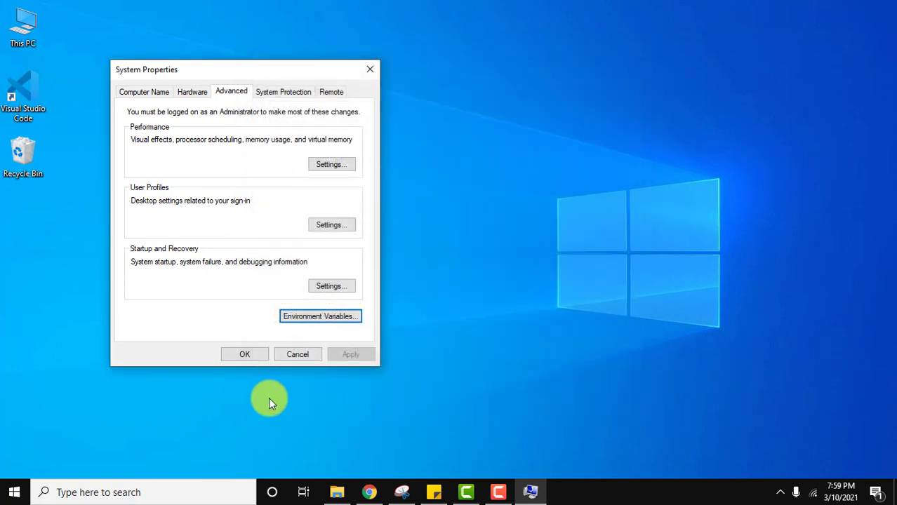
pyautogui.click(243, 353)
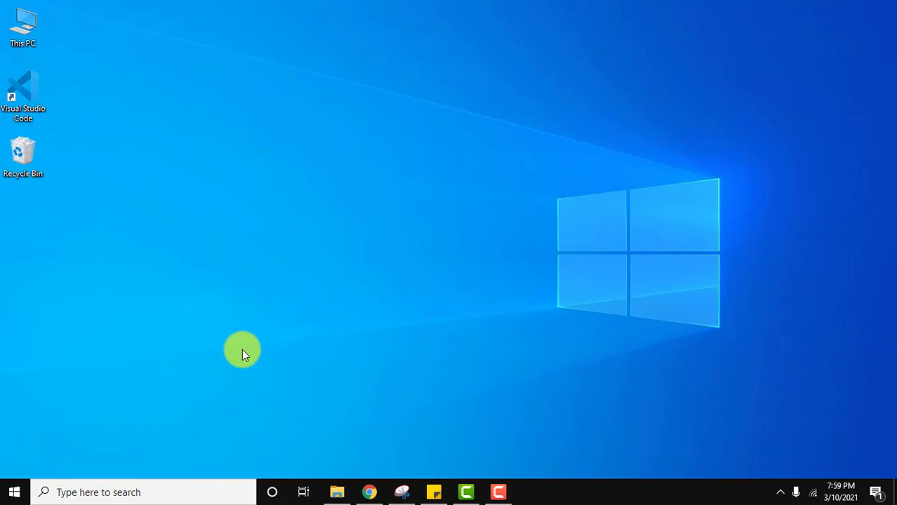
# - Find and open Command Prompt with a Windows search for "cmd", and run php --version to check the installed PHP version
pyautogui.click(16, 493)
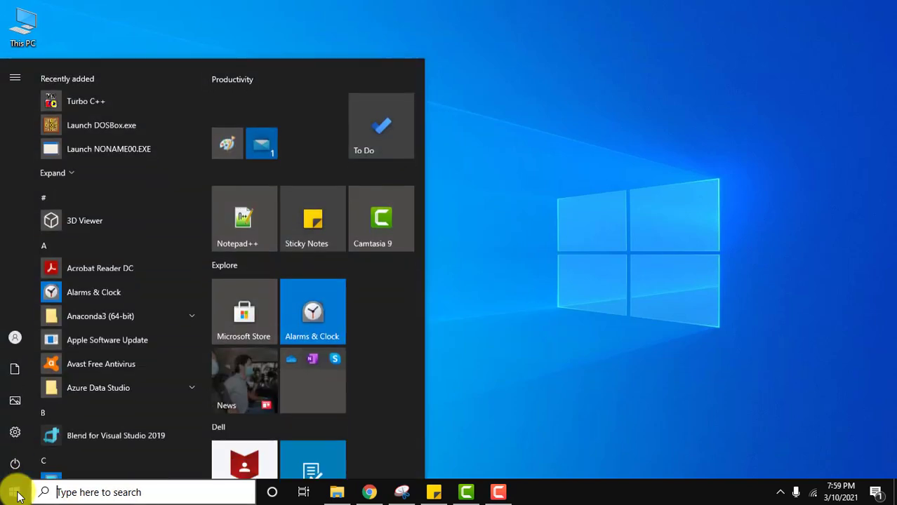
pyautogui.write('cmd')
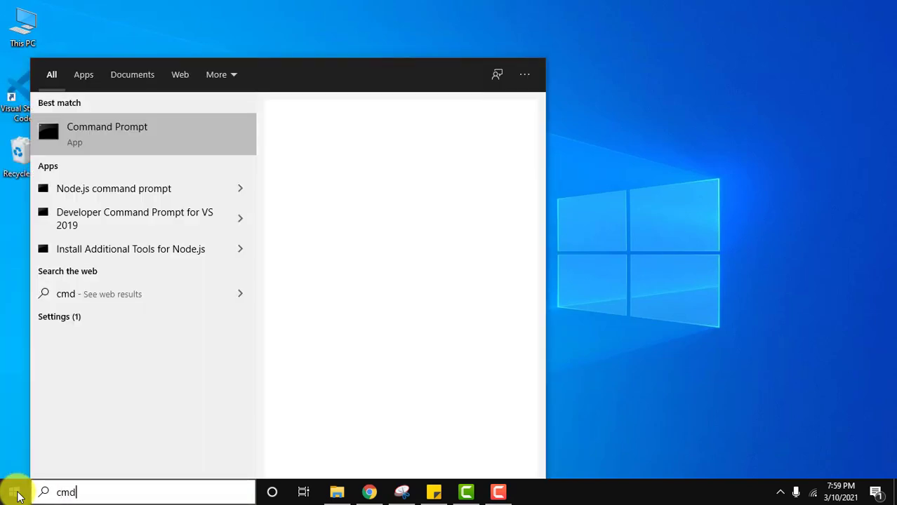
pyautogui.click(164, 134)
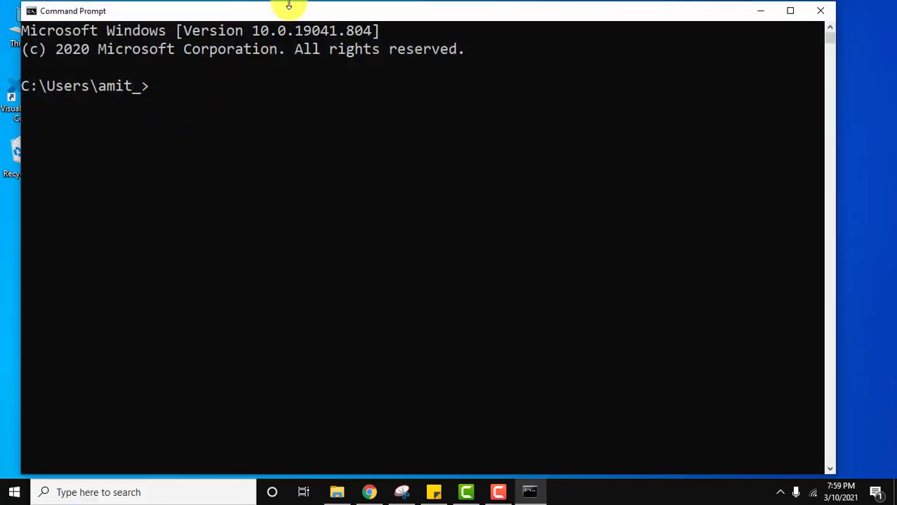
pyautogui.moveTo(287, 5); pyautogui.dragTo(327, 7)
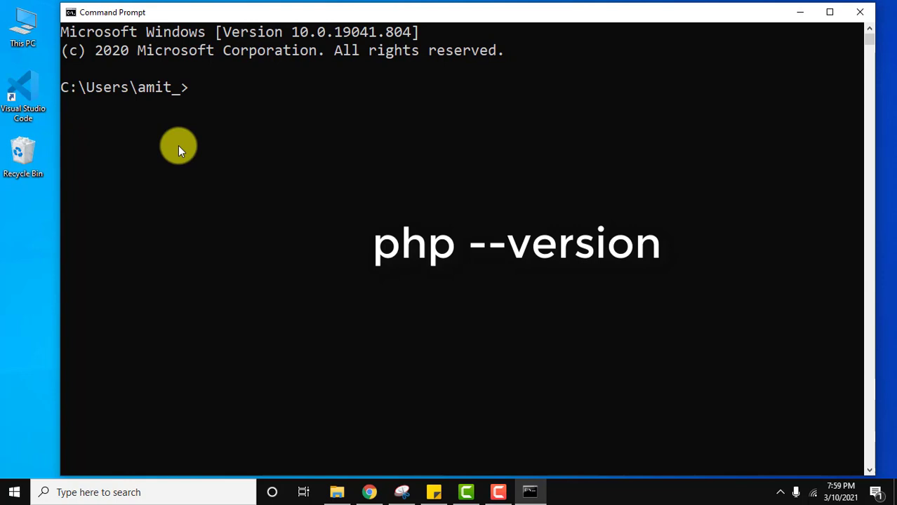
pyautogui.write('php --version')
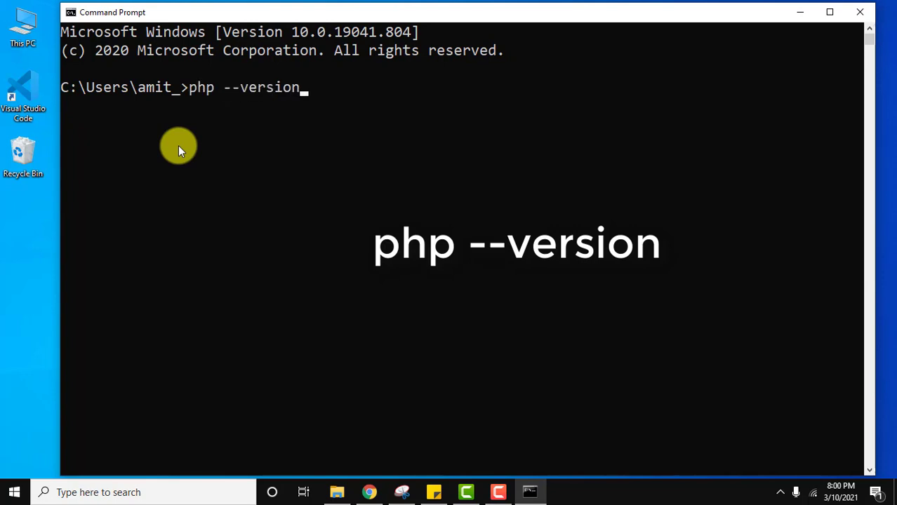
pyautogui.press('Return')
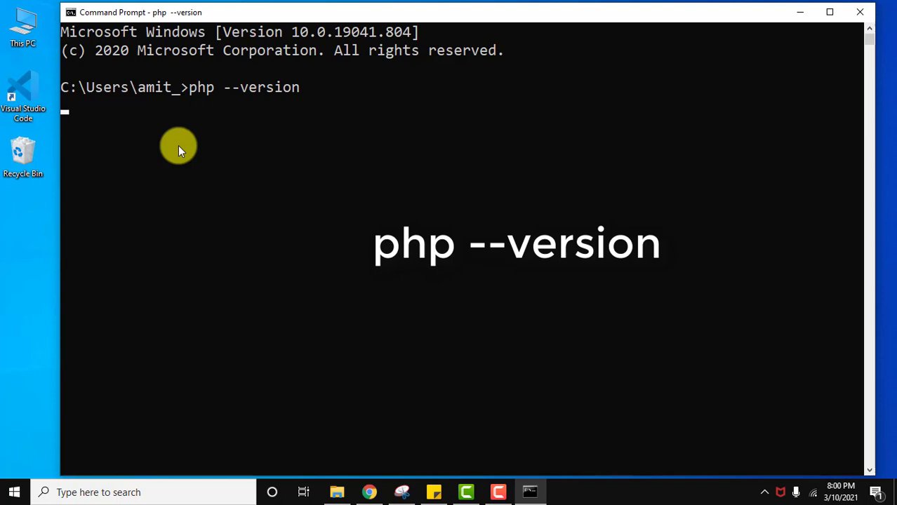